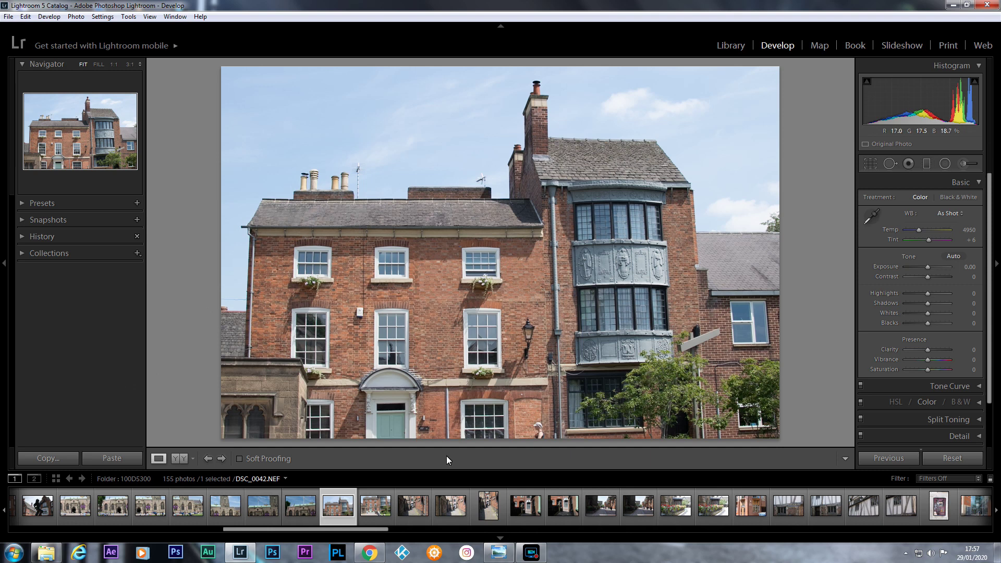
Merge DSC_0042.NEF and DSC_0043.NEF into a panorama in Photoshop, using the Auto layout with the images blended together
{"action": "left_click", "coordinate": [377, 513], "text": "ctrl"}
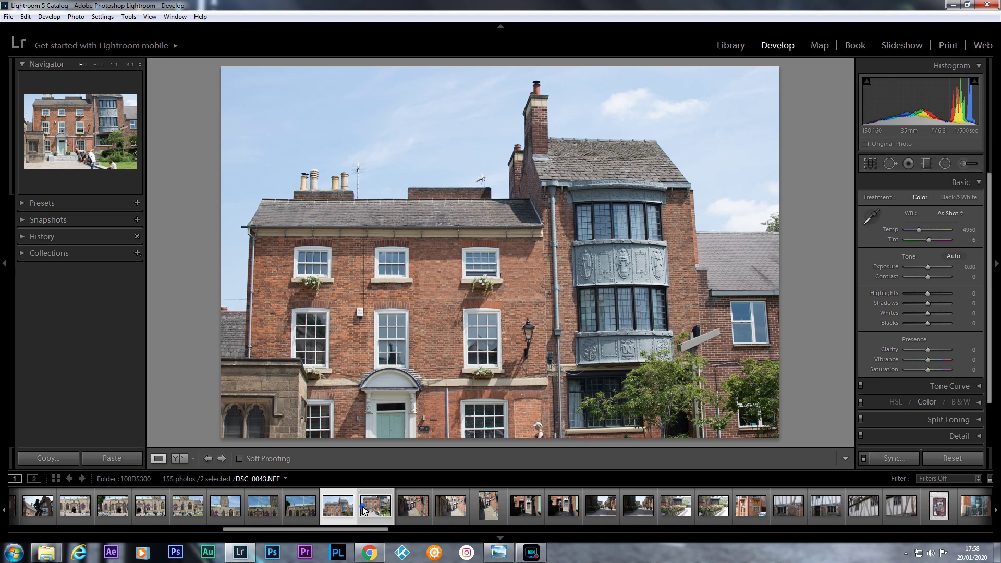
{"action": "right_click", "coordinate": [362, 505]}
{"action": "mouse_move", "coordinate": [412, 444]}
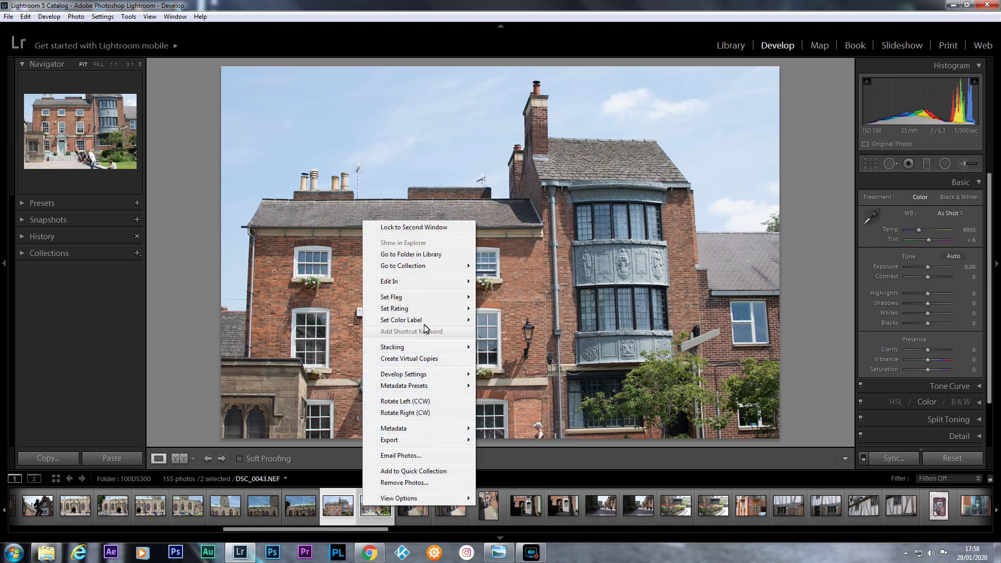
{"action": "mouse_move", "coordinate": [416, 283]}
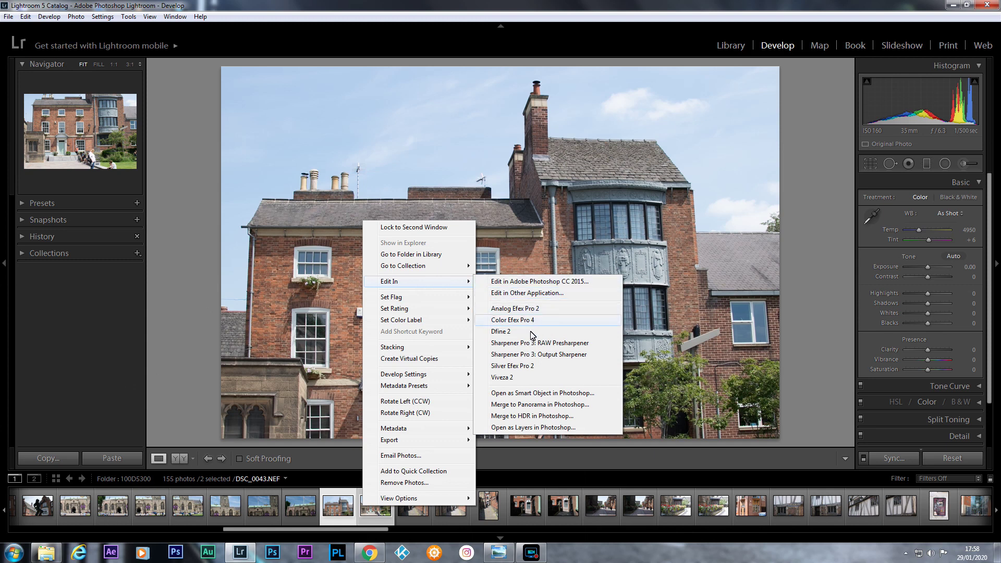
{"action": "left_click", "coordinate": [526, 405]}
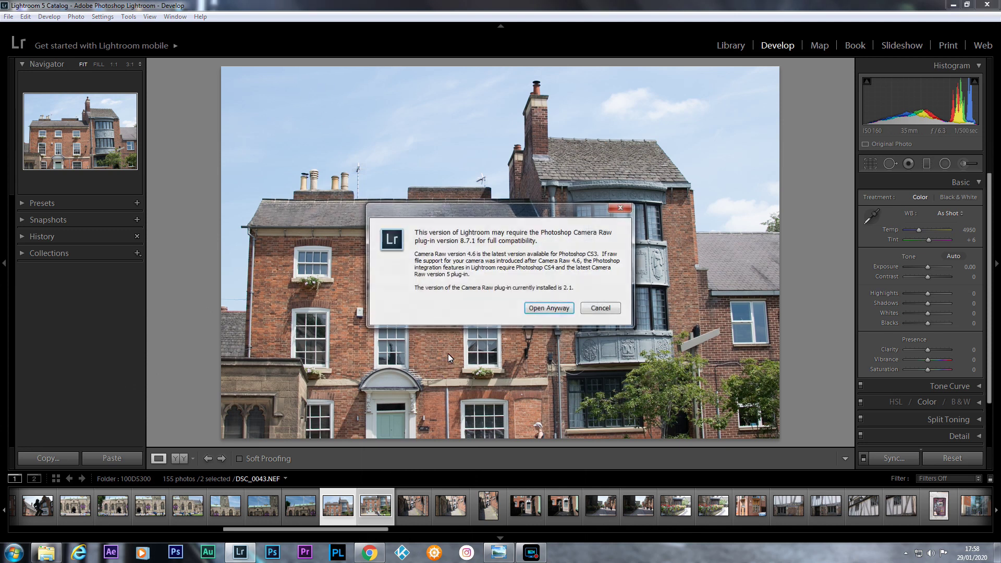
{"action": "left_click", "coordinate": [549, 307]}
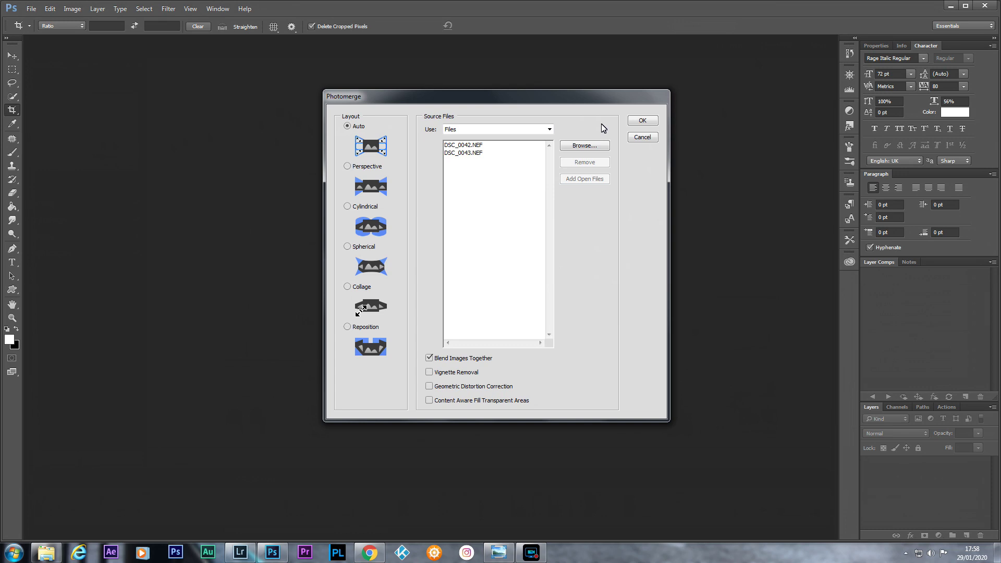
{"action": "left_click", "coordinate": [642, 122]}
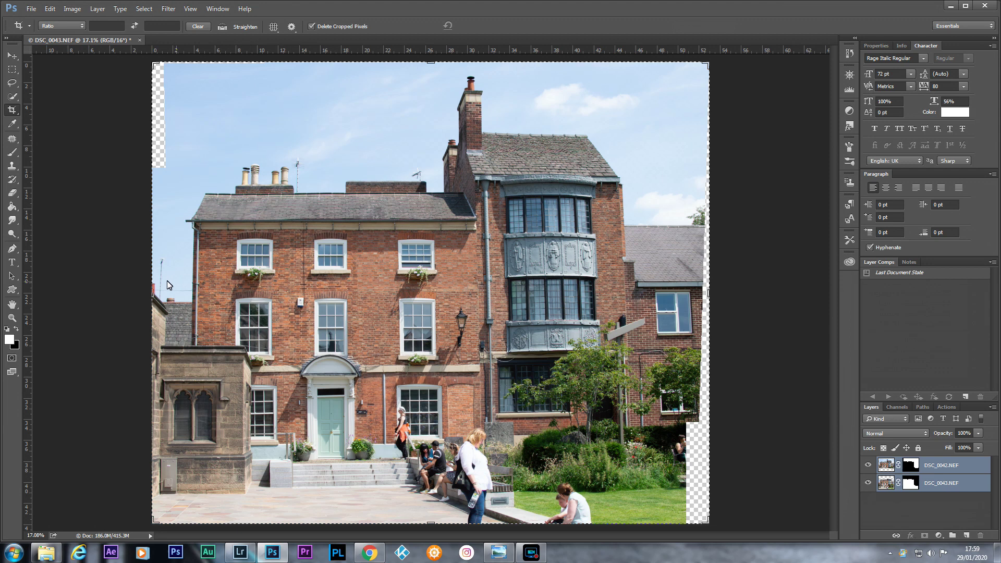
Crop the merged panorama inward on its left, right and top edges to remove the transparent borders
{"action": "left_click_drag", "start_coordinate": [153, 297], "coordinate": [208, 329]}
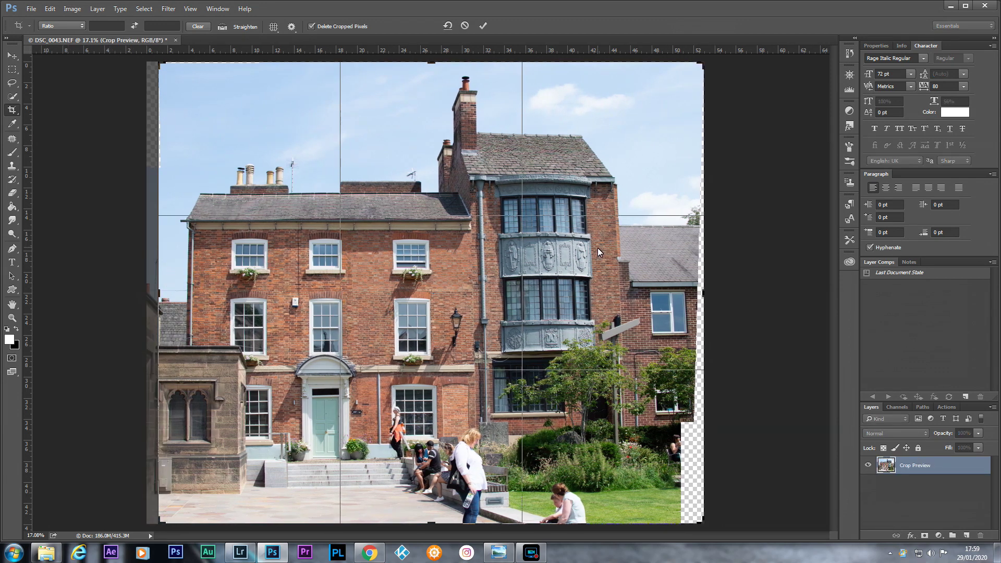
{"action": "left_click_drag", "start_coordinate": [702, 295], "coordinate": [686, 297]}
{"action": "left_click_drag", "start_coordinate": [434, 63], "coordinate": [437, 71]}
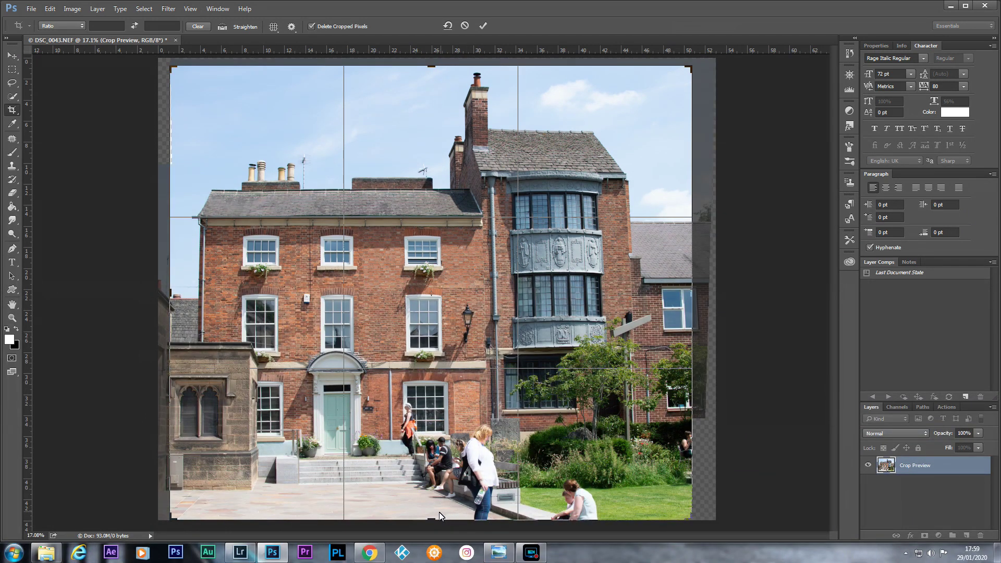
{"action": "left_click", "coordinate": [483, 26]}
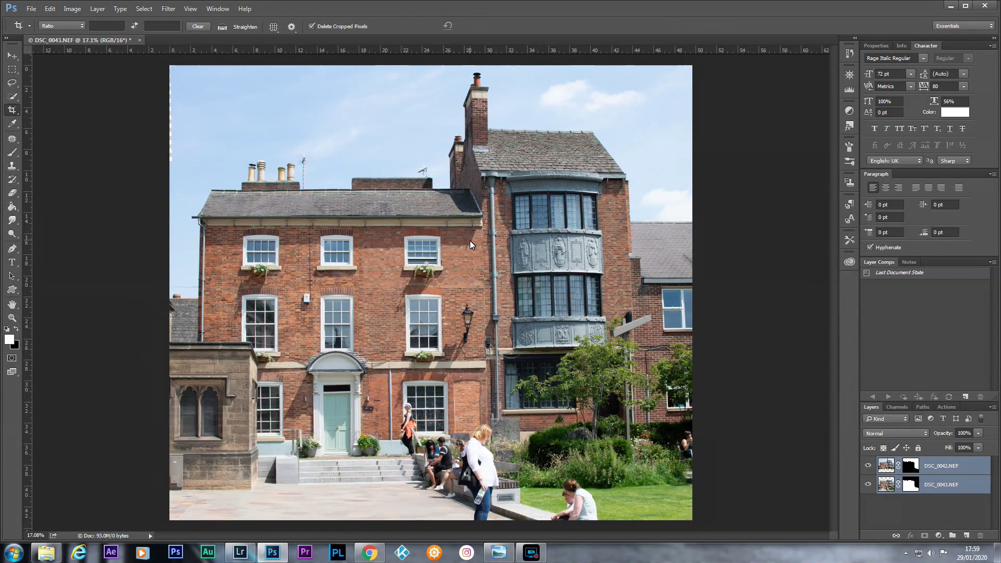
{"action": "left_click", "coordinate": [31, 9]}
{"action": "left_click", "coordinate": [47, 123]}
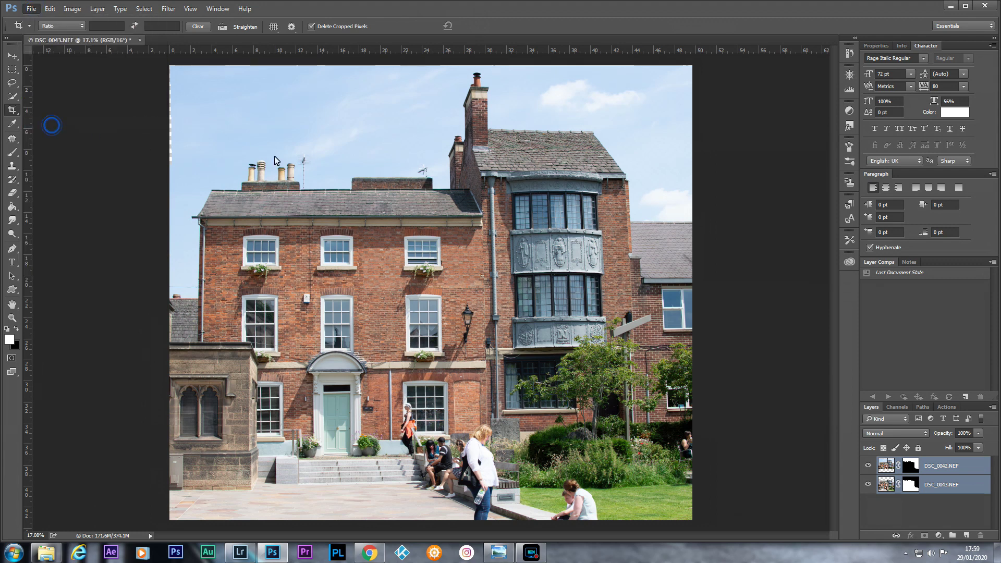
{"action": "left_click", "coordinate": [660, 474]}
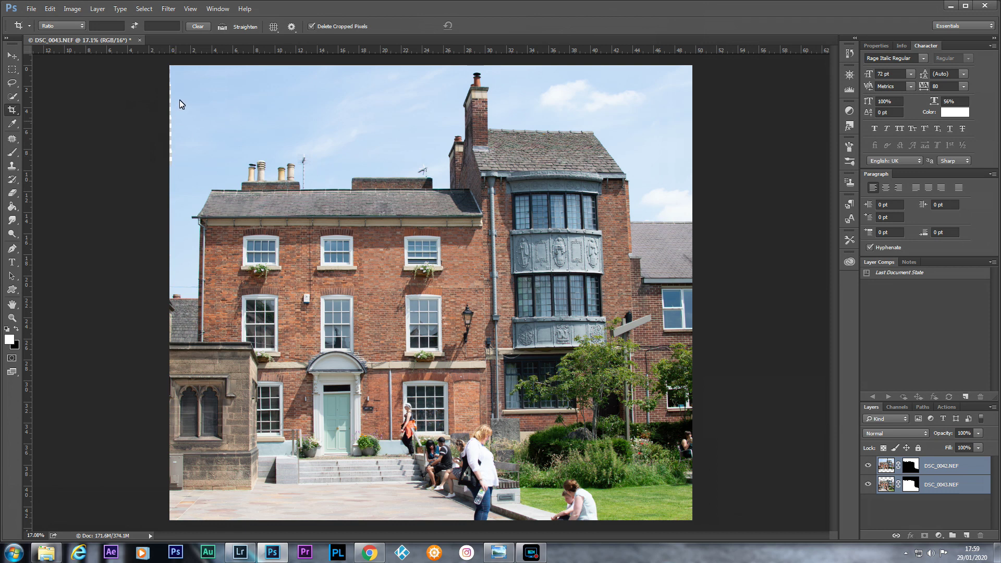
Crop slightly more off the panorama's left and right edges, to a width of about 48.4 cm, removing the remaining transparent strip
{"action": "left_click", "coordinate": [14, 111]}
{"action": "left_click_drag", "start_coordinate": [173, 292], "coordinate": [176, 292]}
{"action": "left_click", "coordinate": [483, 27]}
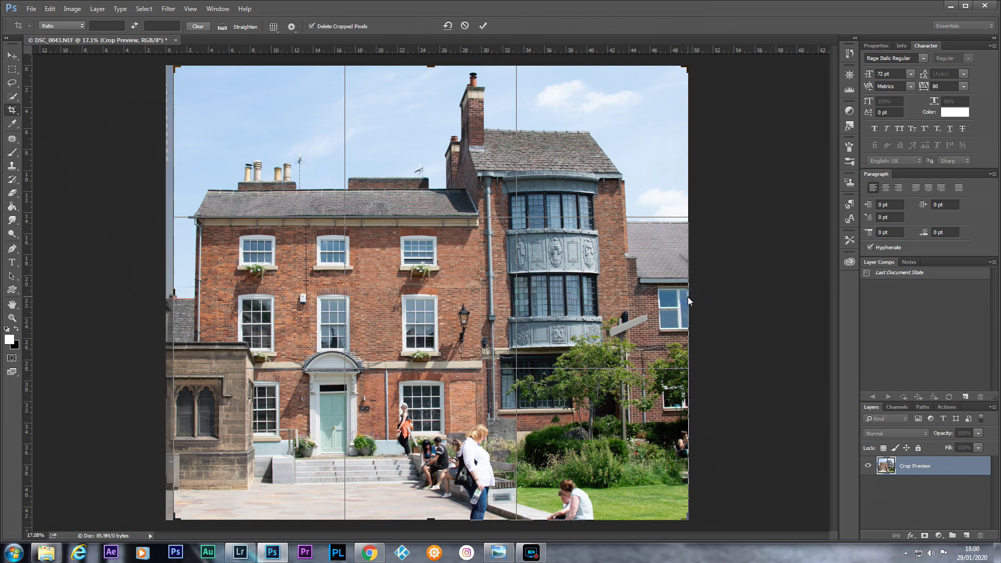
{"action": "left_click_drag", "start_coordinate": [688, 302], "coordinate": [685, 302]}
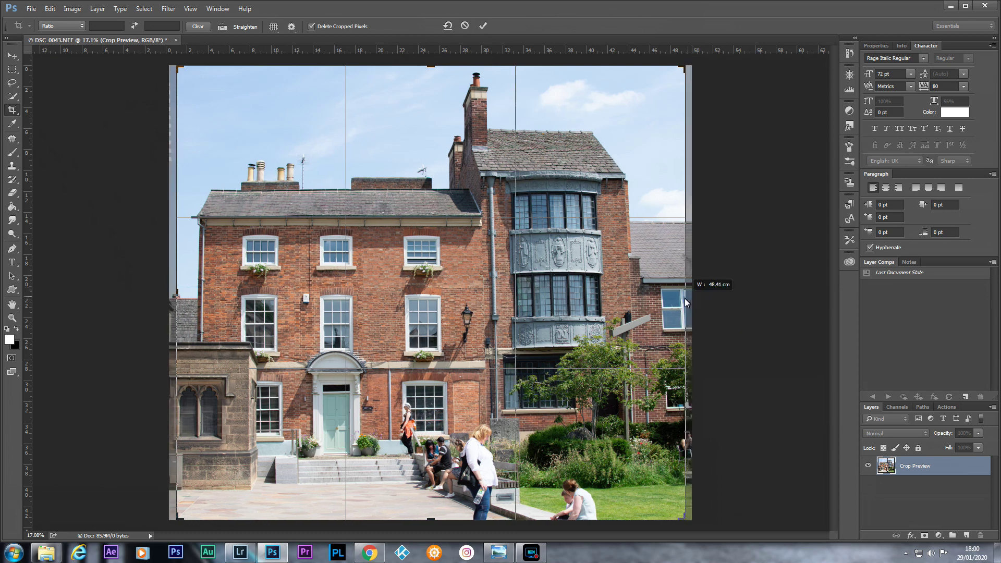
{"action": "left_click", "coordinate": [482, 25]}
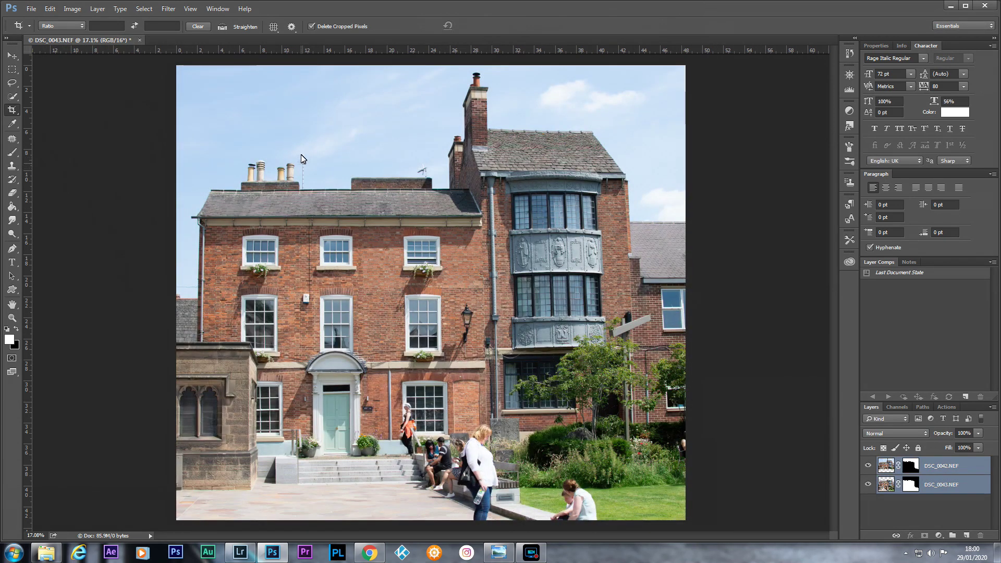
Save the panorama as DSC_0043.tif in the 100D5300 folder, with layers, no image compression and RLE layer compression
{"action": "left_click", "coordinate": [31, 9]}
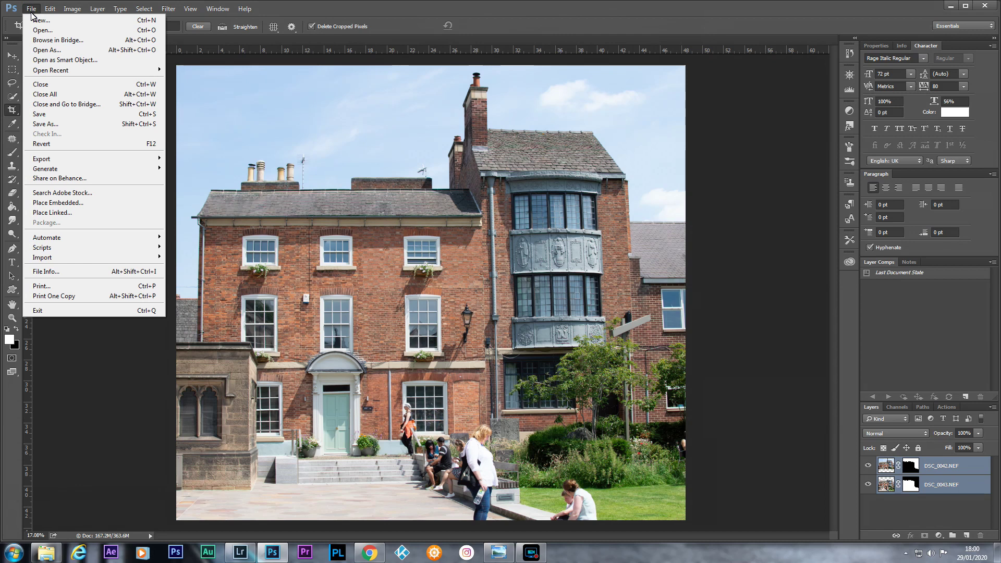
{"action": "left_click", "coordinate": [51, 125]}
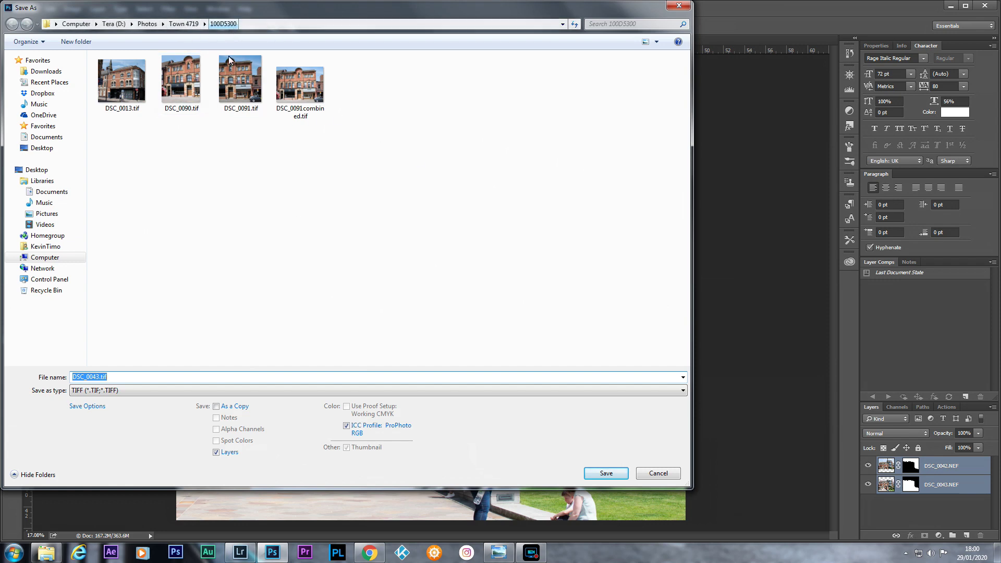
{"action": "left_click", "coordinate": [607, 473]}
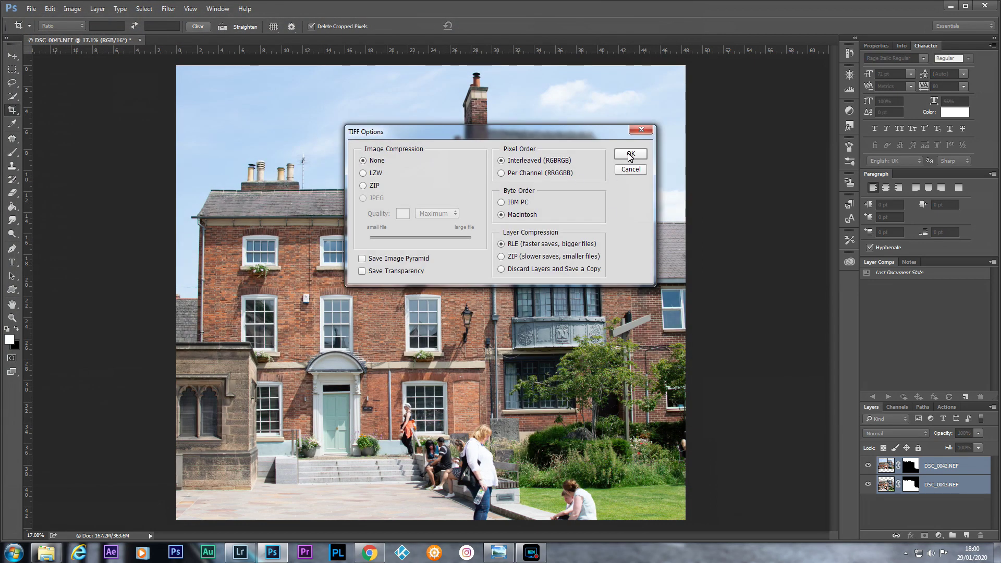
{"action": "left_click", "coordinate": [630, 154]}
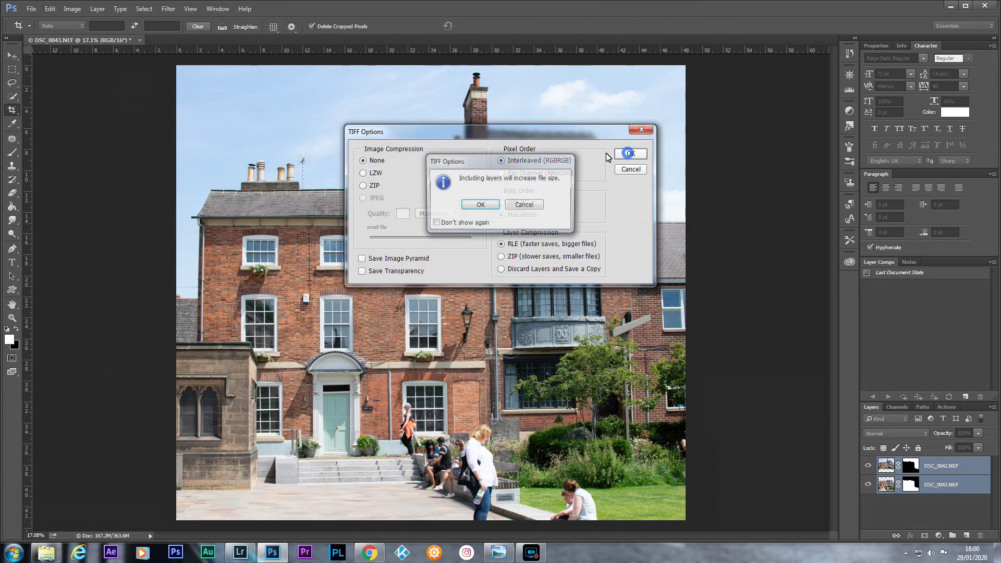
{"action": "left_click", "coordinate": [480, 205]}
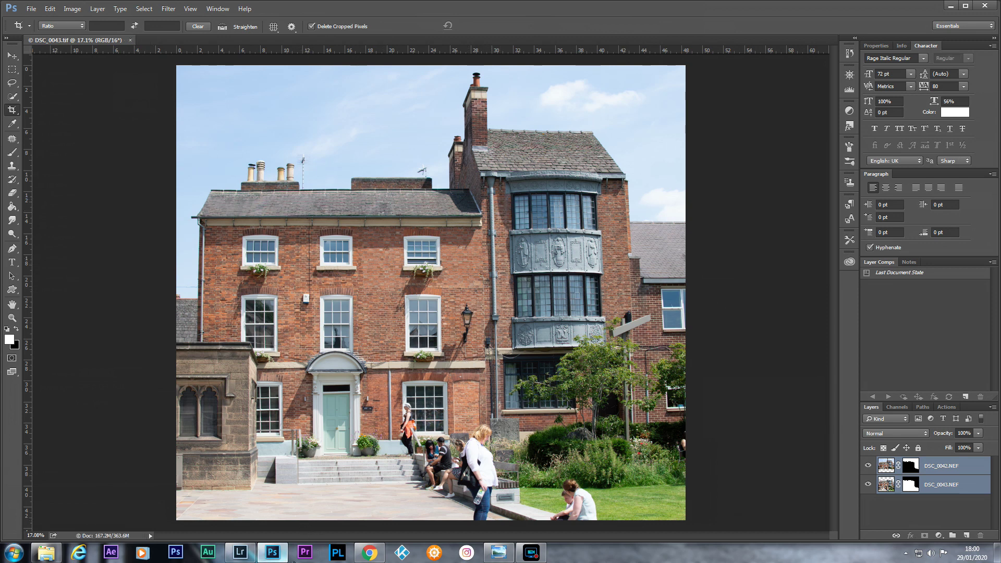
Switch to Lightroom, apply Auto tone to DSC_0043.tif and reset its Exposure to 0.00
{"action": "left_click", "coordinate": [239, 553]}
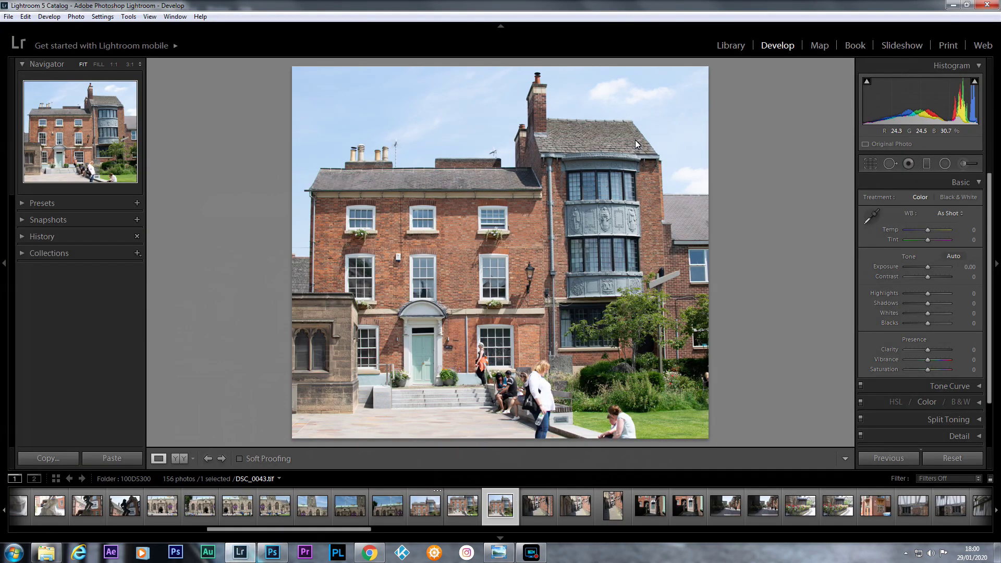
{"action": "left_click", "coordinate": [953, 257]}
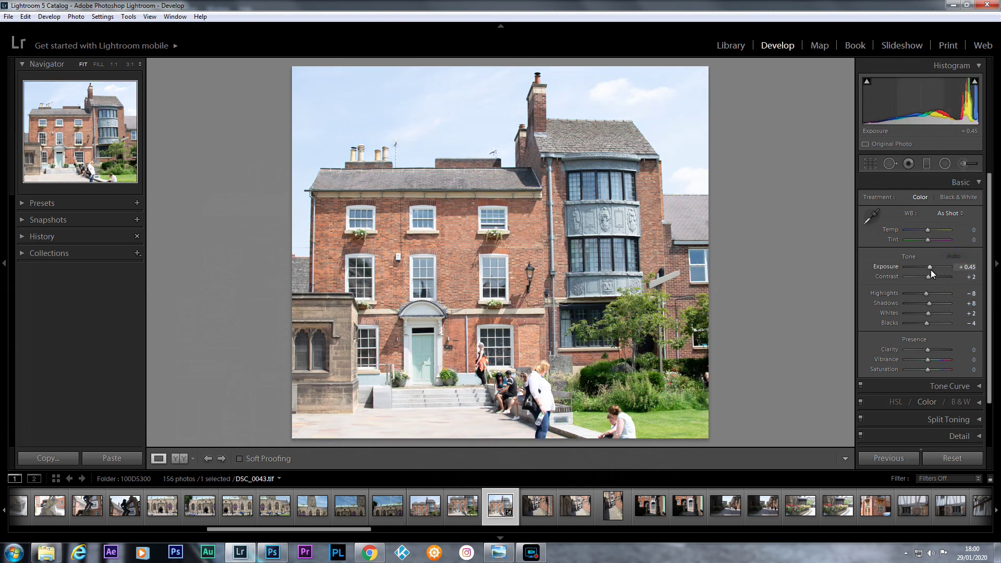
{"action": "left_click_drag", "start_coordinate": [930, 266], "coordinate": [927, 263]}
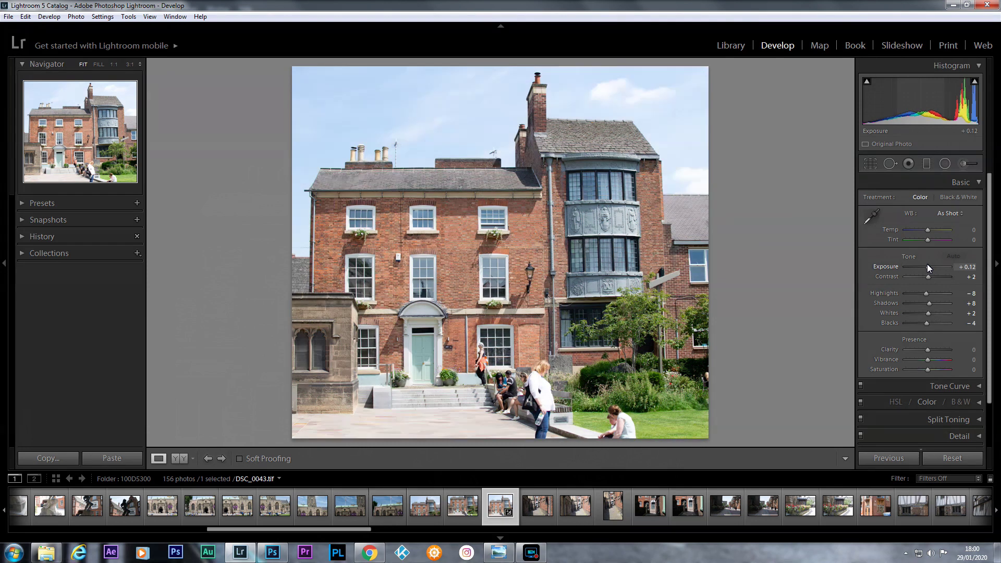
{"action": "double_click", "coordinate": [927, 262]}
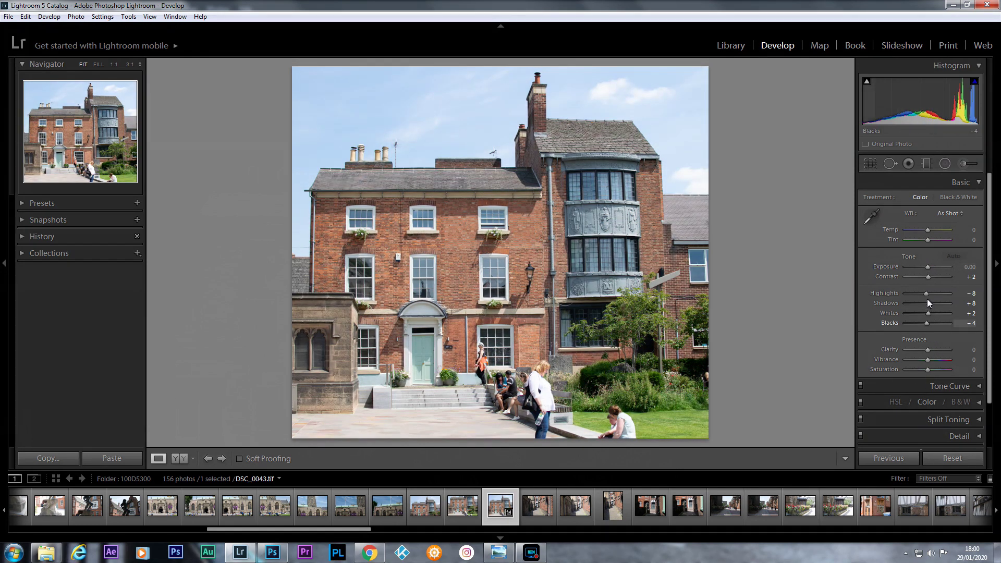
Set the panorama's Highlights to -86, Shadows to -26 and Clarity to +2
{"action": "left_click_drag", "start_coordinate": [925, 294], "coordinate": [903, 288]}
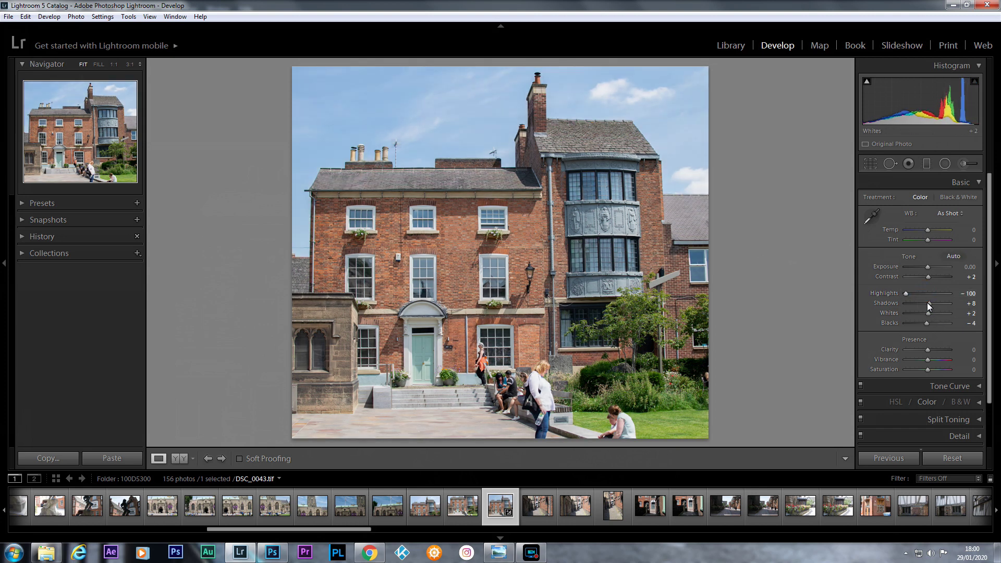
{"action": "left_click_drag", "start_coordinate": [929, 304], "coordinate": [910, 293]}
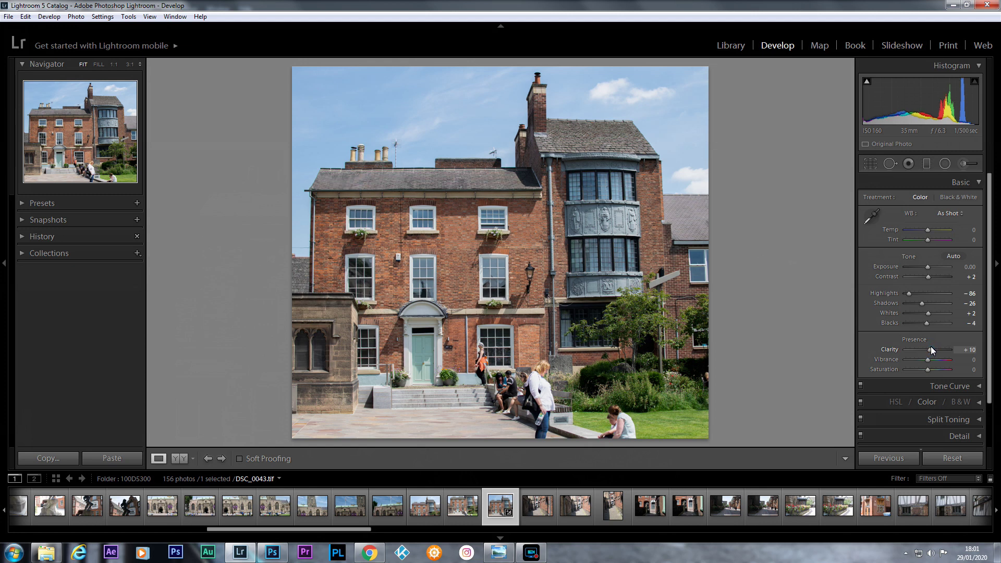
{"action": "left_click_drag", "start_coordinate": [931, 346], "coordinate": [929, 346]}
Export the edited panorama to the Desktop folder on the hard drive as DSC_0043.jpg
{"action": "right_click", "coordinate": [456, 208]}
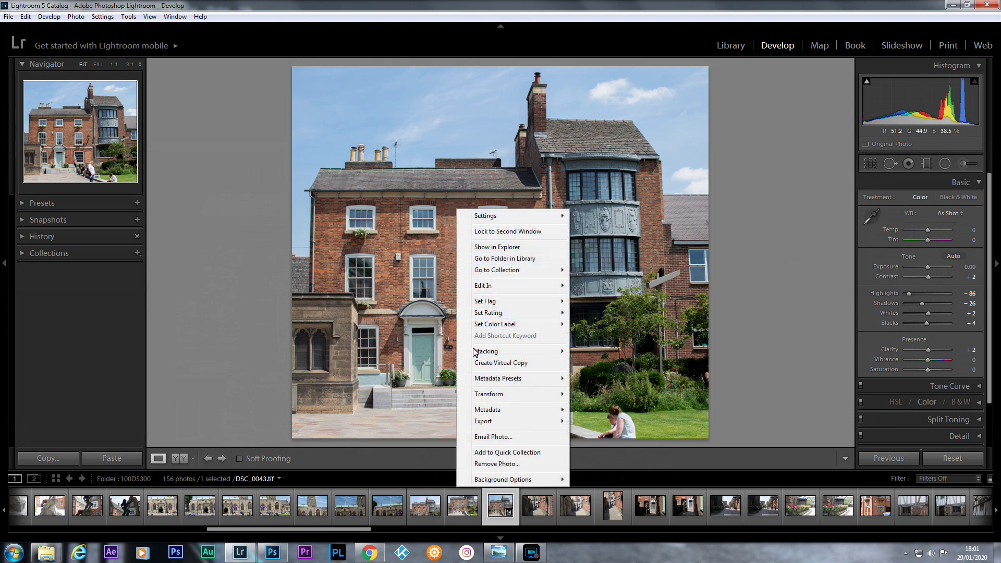
{"action": "mouse_move", "coordinate": [490, 421]}
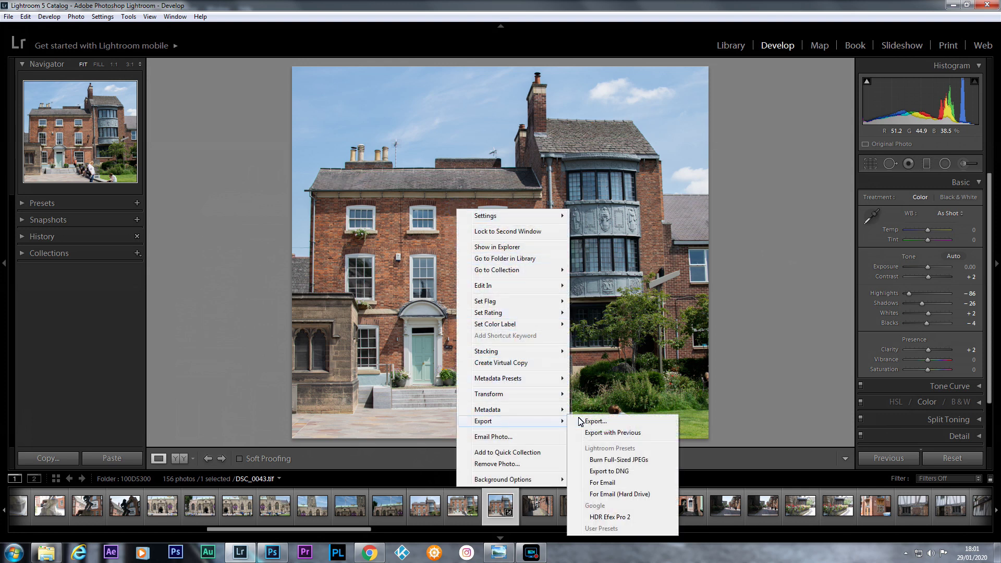
{"action": "left_click", "coordinate": [622, 422]}
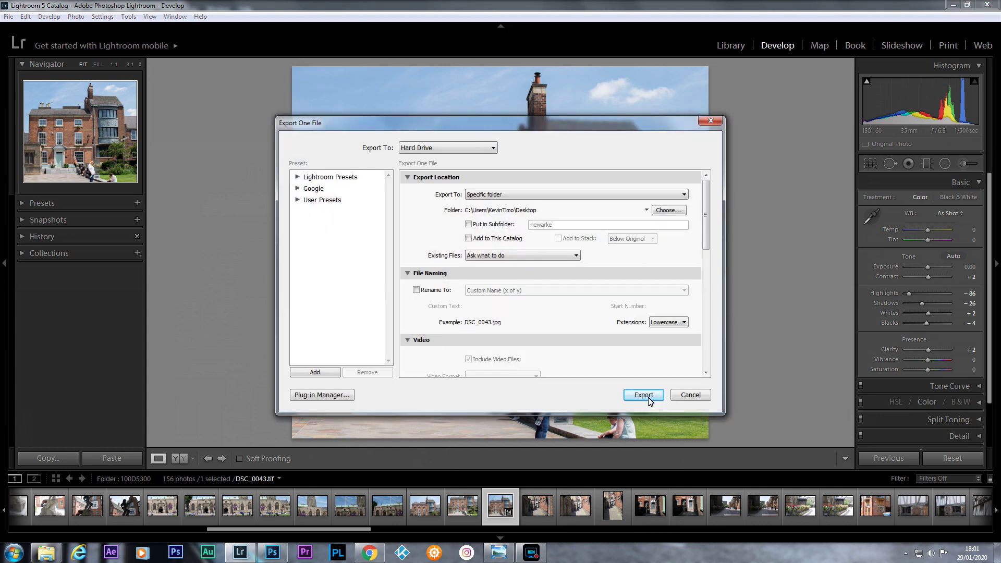
{"action": "left_click", "coordinate": [644, 394]}
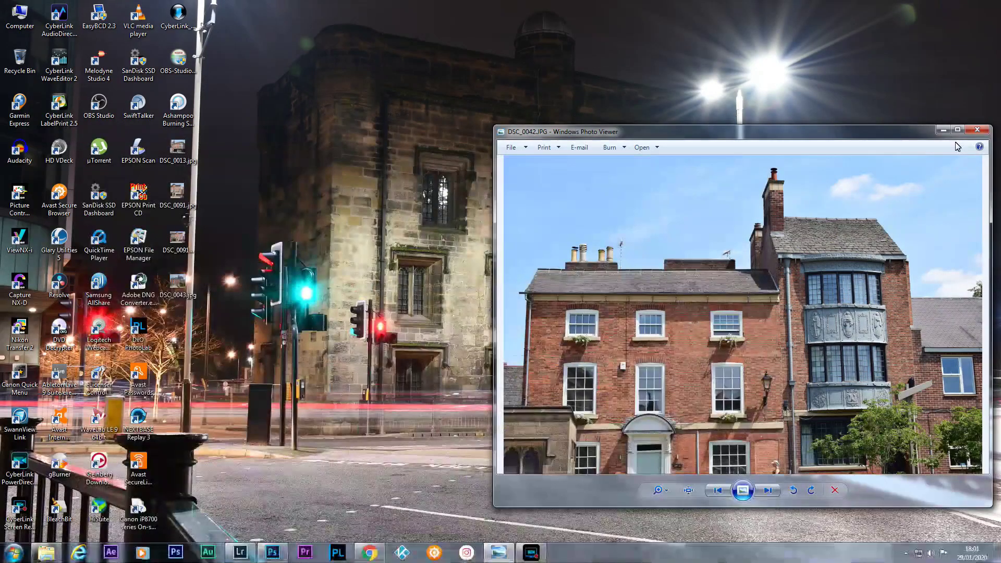
Close the DSC_0042.JPG preview and view the exported DSC_0043.jpg from the desktop in a maximized Windows Photo Viewer
{"action": "left_click", "coordinate": [977, 130]}
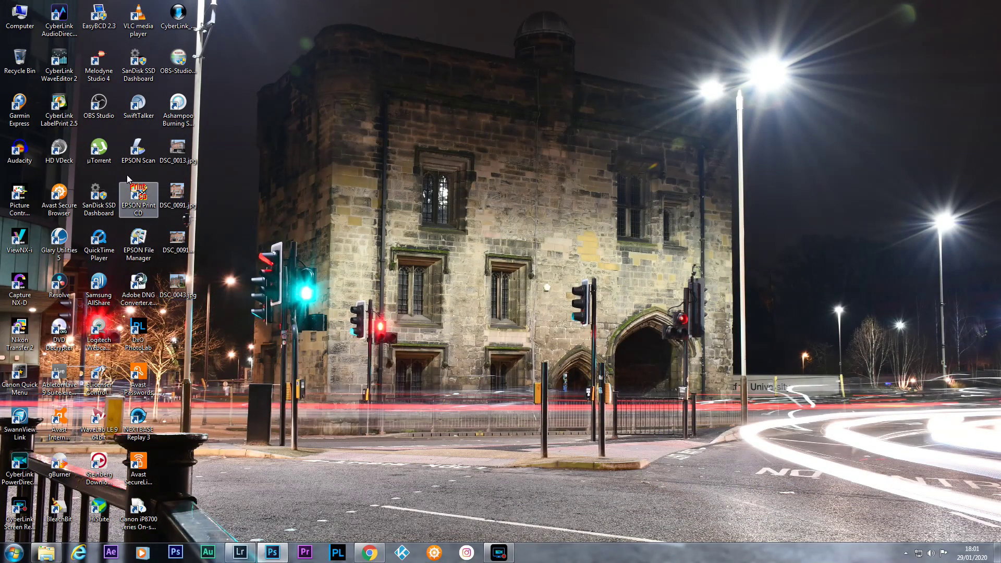
{"action": "right_click", "coordinate": [177, 288]}
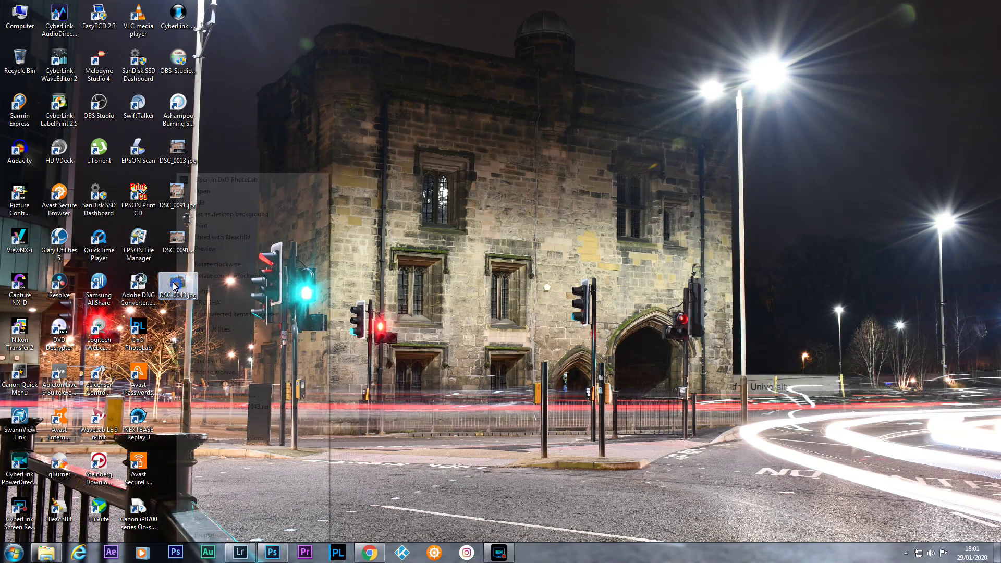
{"action": "left_click", "coordinate": [213, 252]}
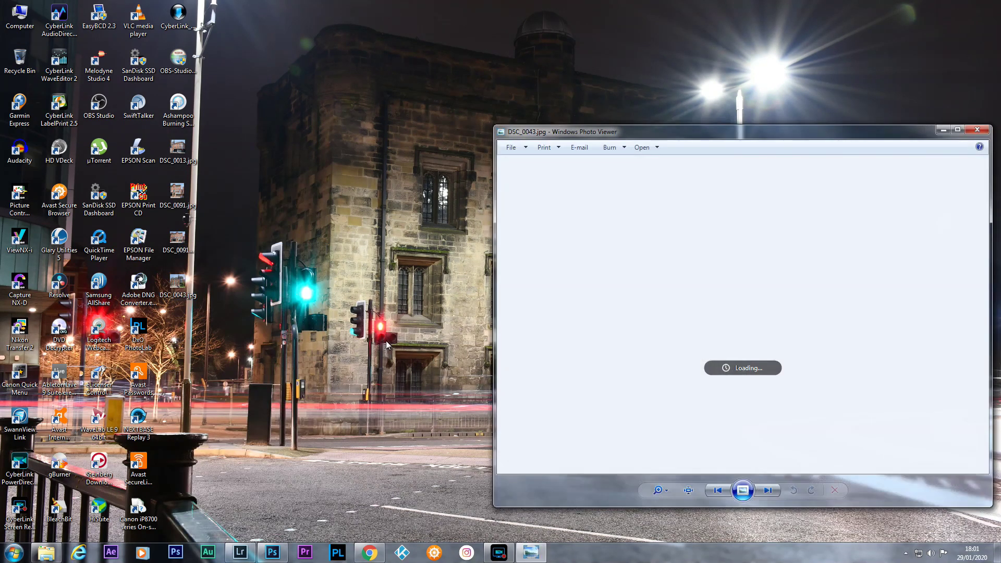
{"action": "left_click", "coordinate": [958, 130]}
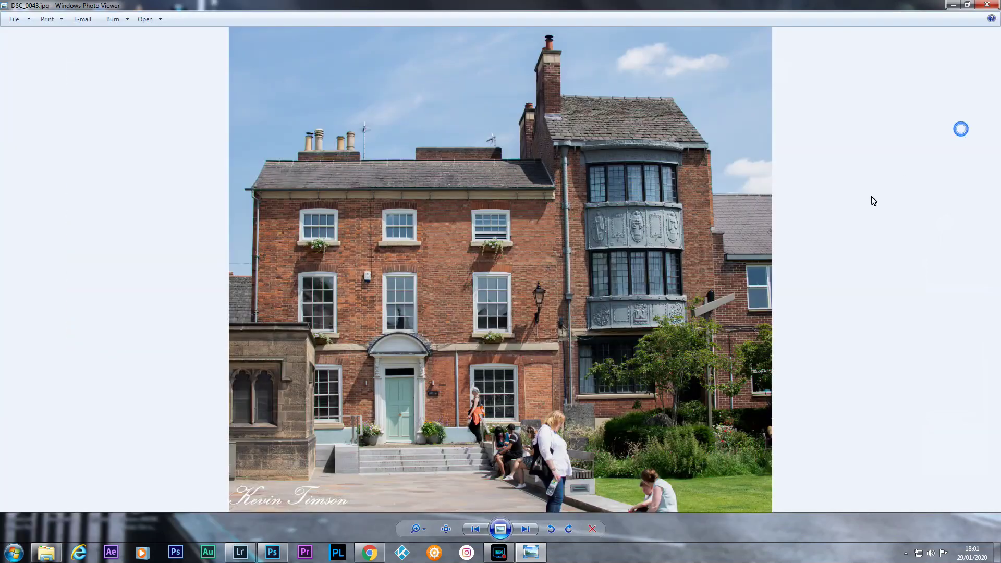